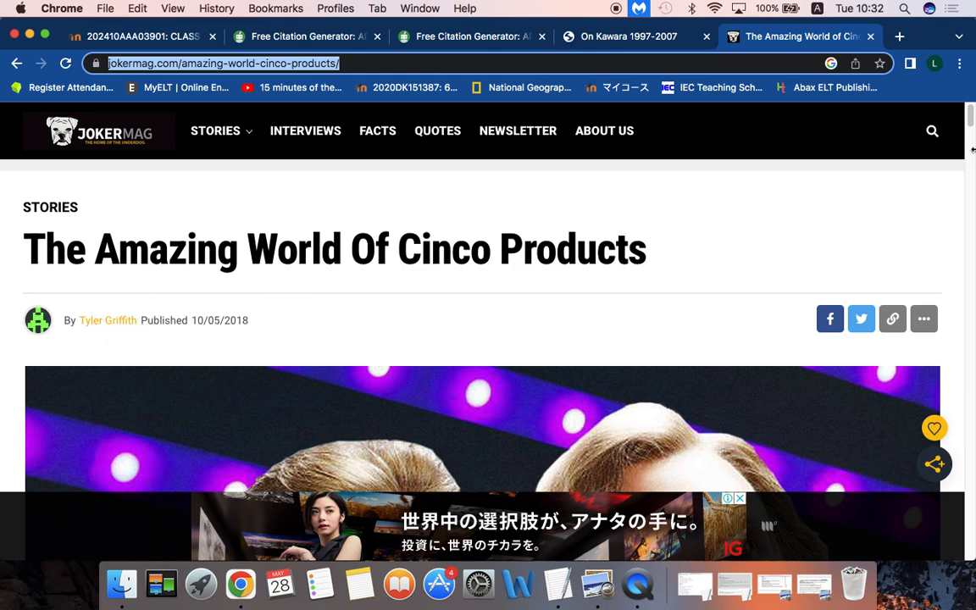
{"action": "mouse_move", "coordinate": [971, 121]}
{"action": "left_mouse_down"}
{"action": "mouse_move", "coordinate": [972, 228]}
{"action": "mouse_move", "coordinate": [972, 110]}
{"action": "left_mouse_up"}
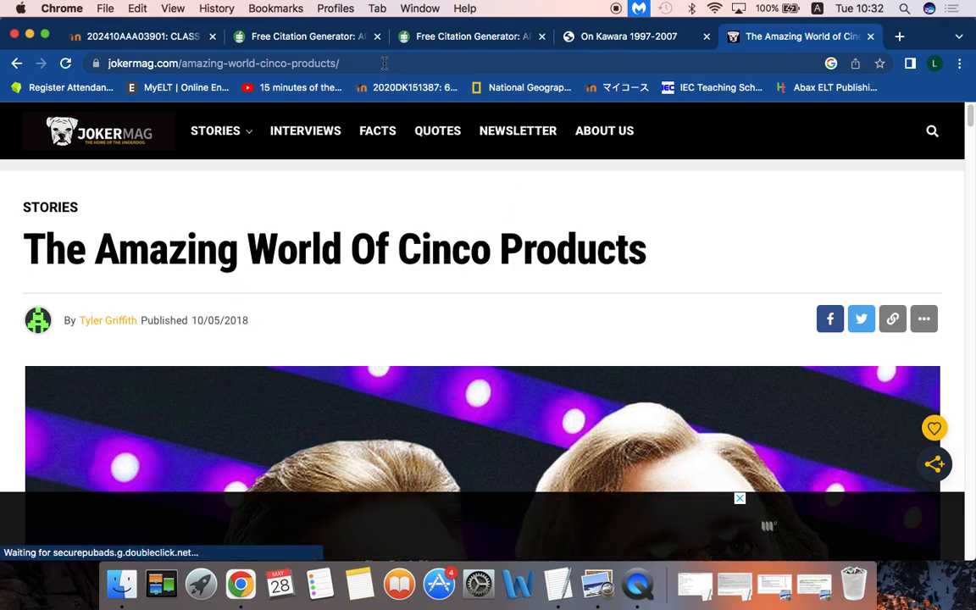
{"action": "left_click", "coordinate": [384, 63]}
{"action": "key", "text": "super+c"}
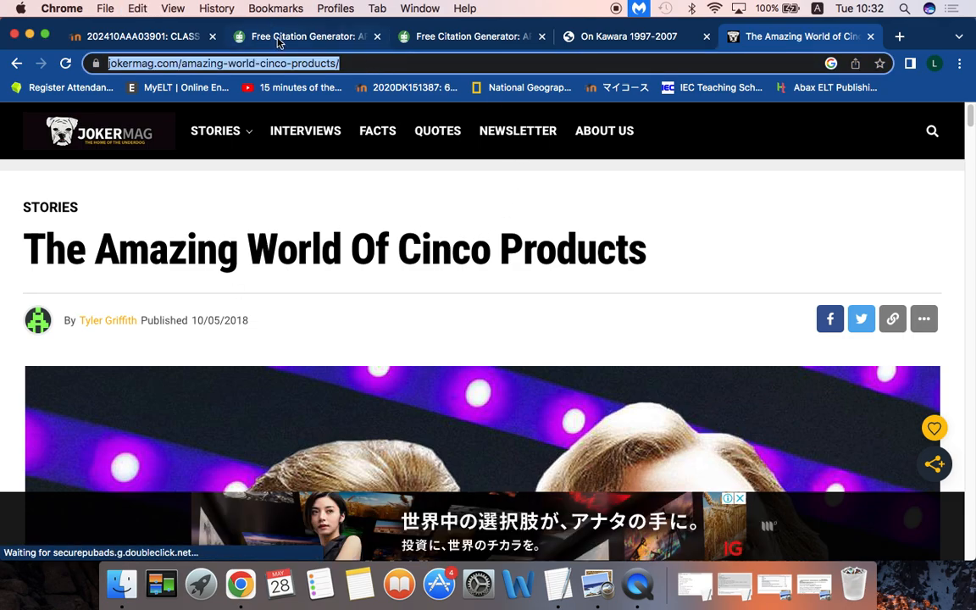
{"action": "left_click", "coordinate": [252, 36]}
{"action": "triple_click", "coordinate": [434, 188]}
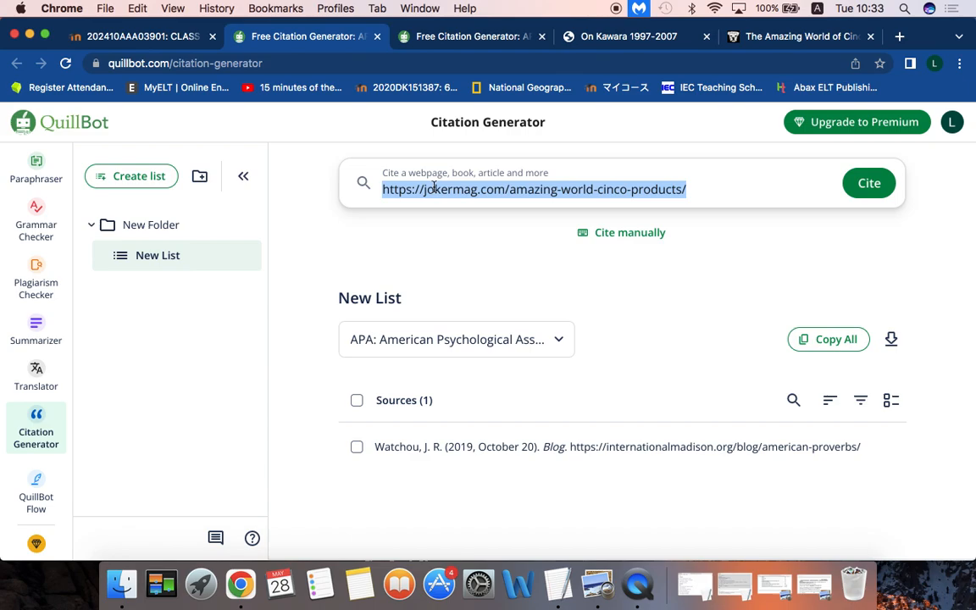
{"action": "key", "text": "super+v"}
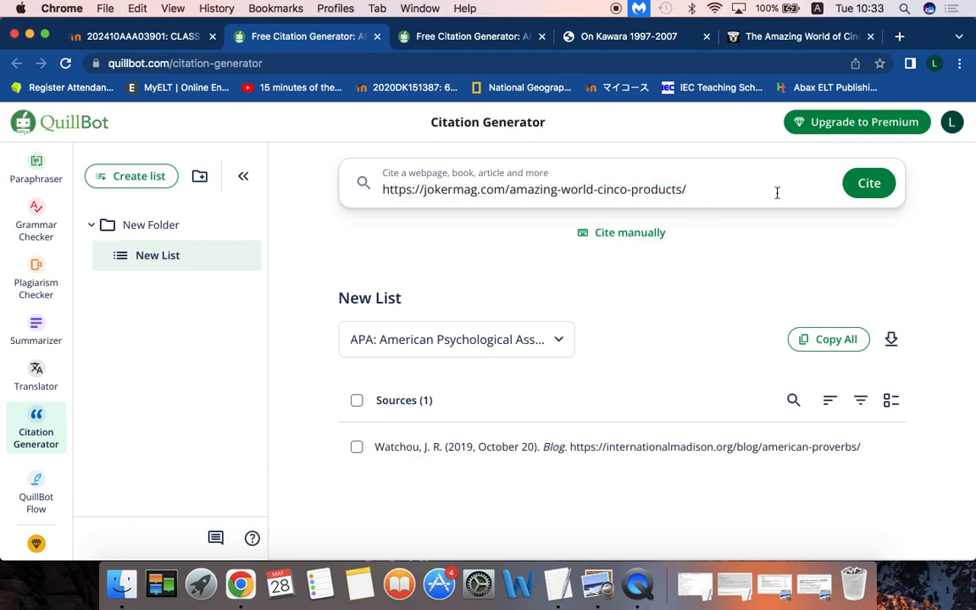
{"action": "left_click", "coordinate": [867, 183]}
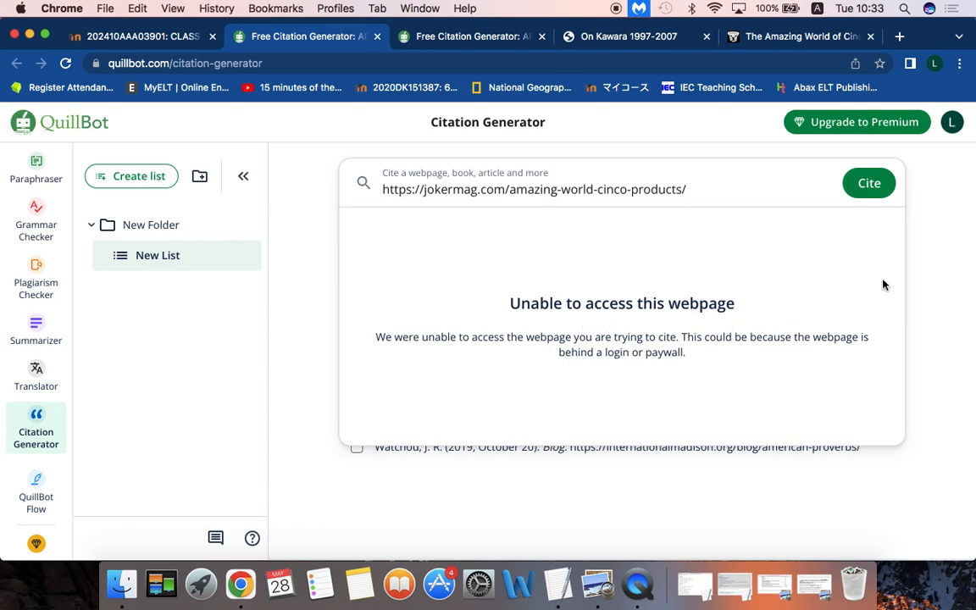
{"action": "left_click", "coordinate": [919, 273]}
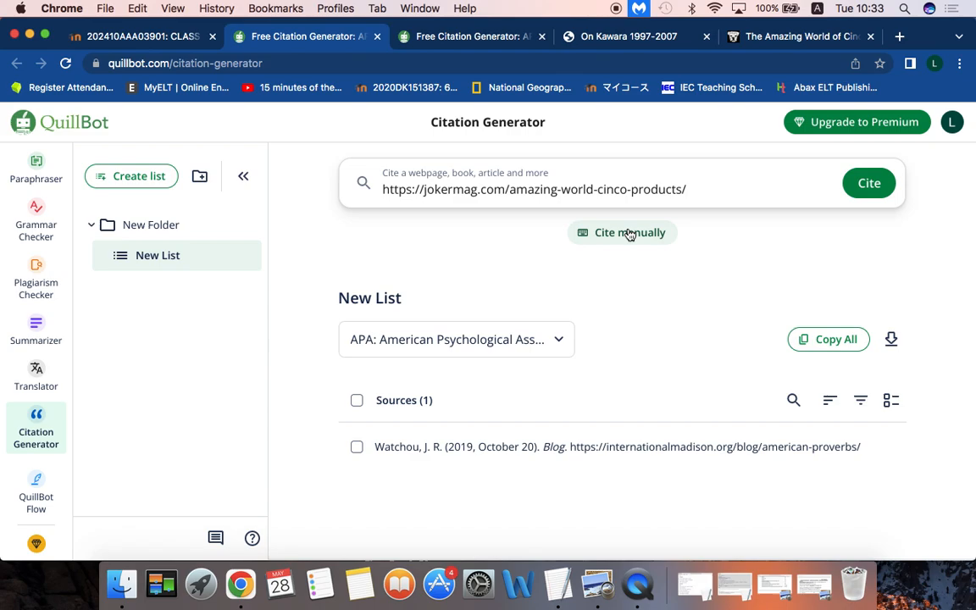
Step: Set the list's citation style to MLA 9th edition and start a manual citation for a webpage
{"action": "left_click", "coordinate": [561, 343]}
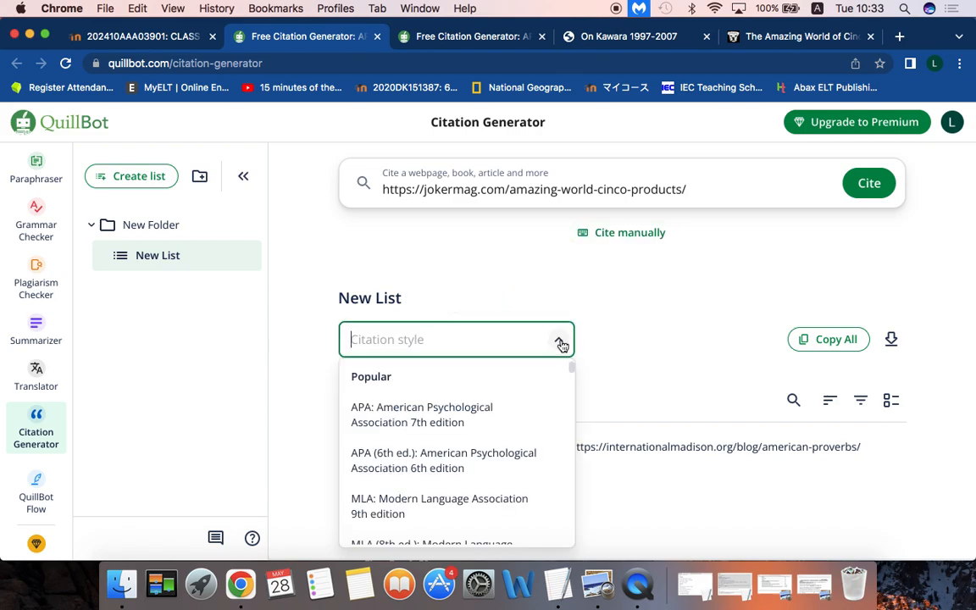
{"action": "left_click", "coordinate": [496, 507]}
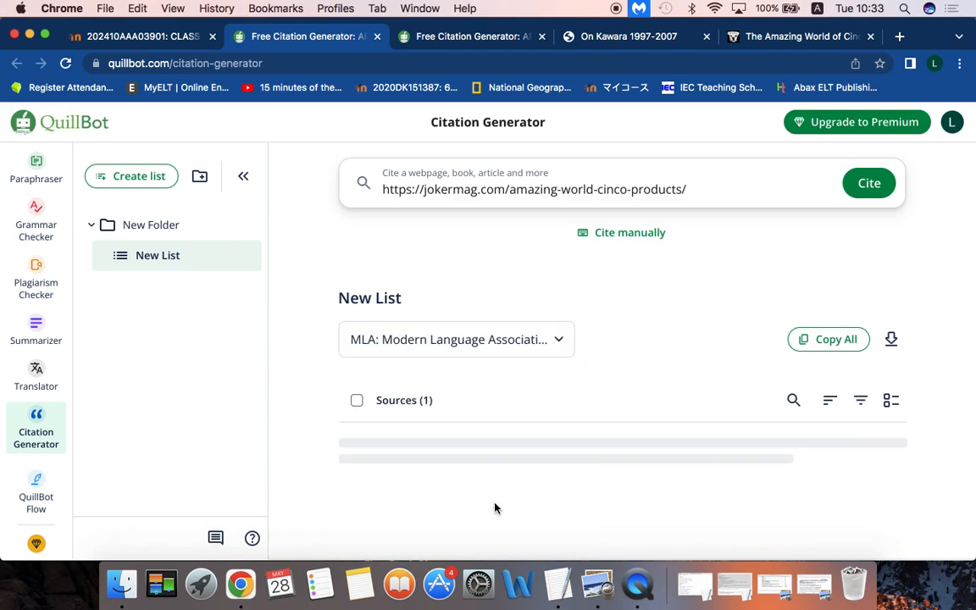
{"action": "left_click", "coordinate": [626, 233]}
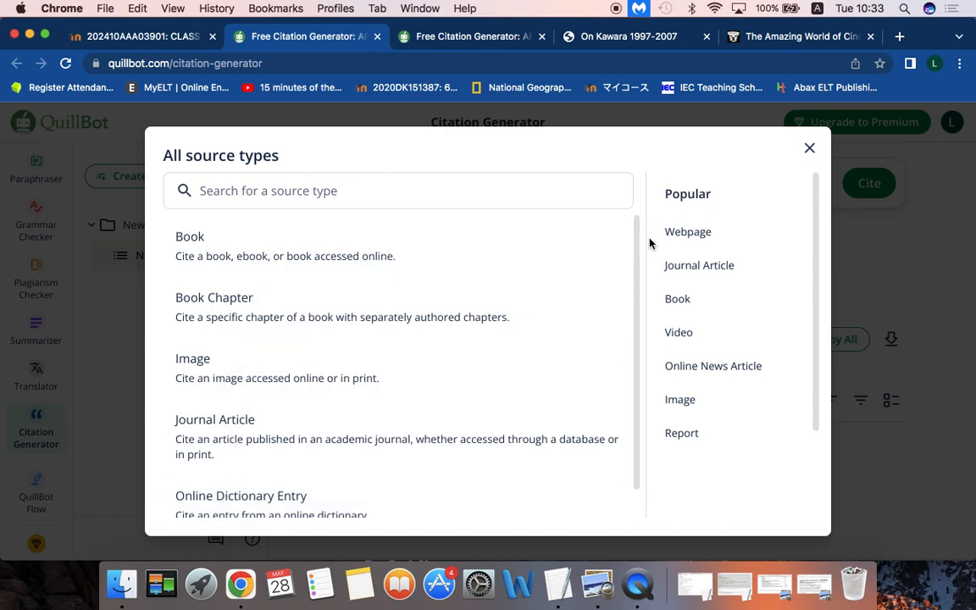
{"action": "left_click", "coordinate": [728, 244]}
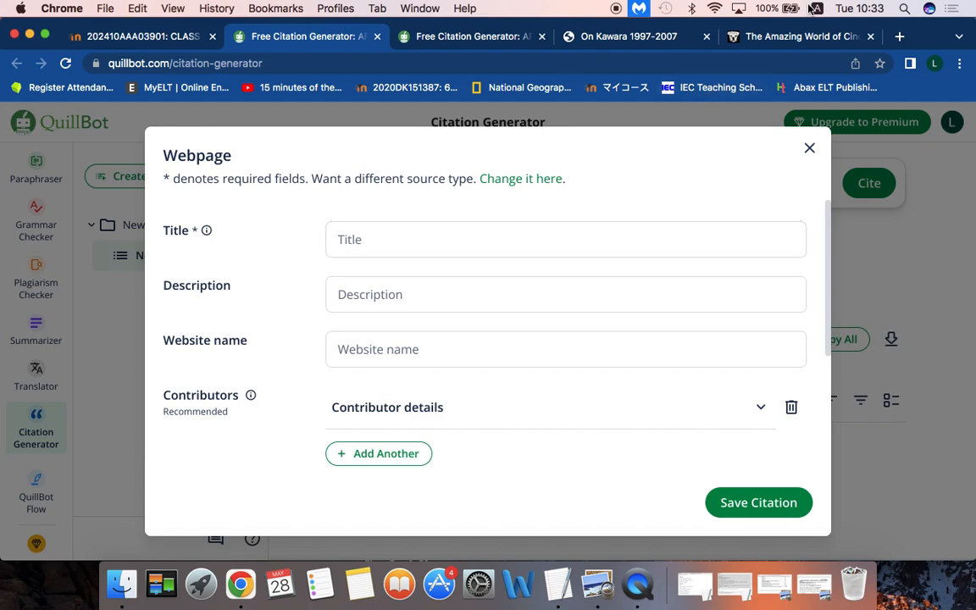
Step: Fill in the citation's title with the article headline "The Amazing World Of Cinco Products" and the description with "Blog"
{"action": "left_click", "coordinate": [729, 36]}
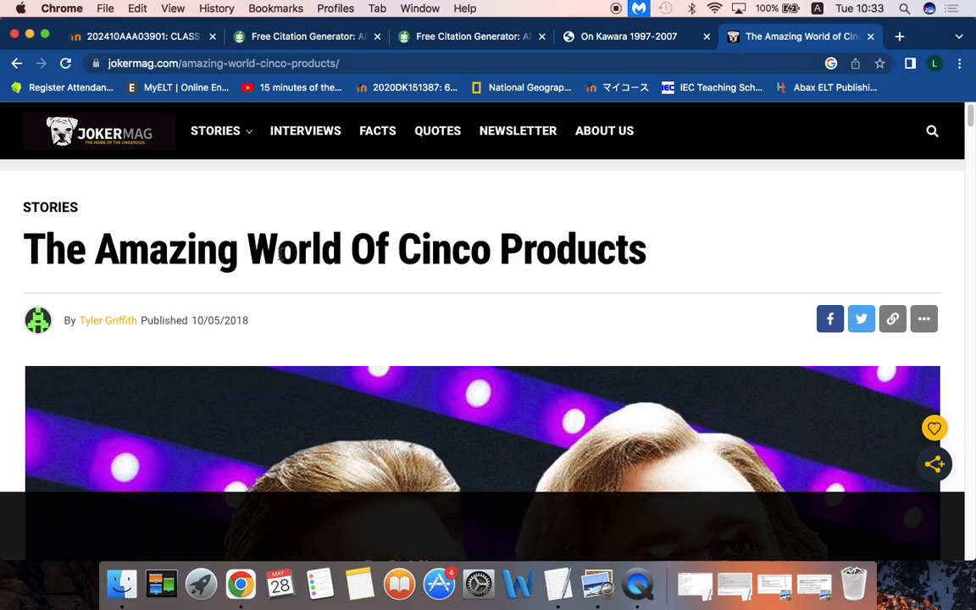
{"action": "triple_click", "coordinate": [280, 253]}
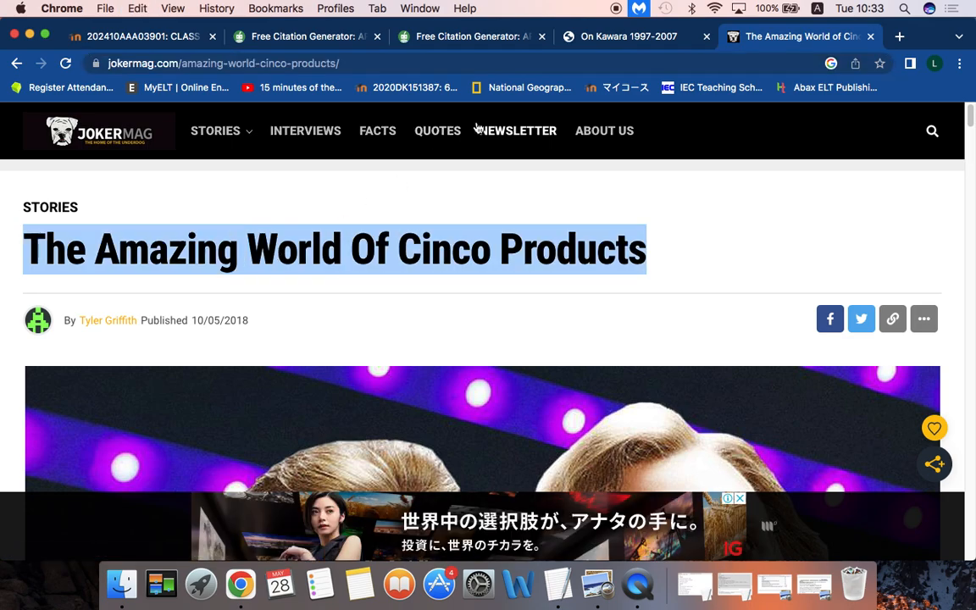
{"action": "left_click", "coordinate": [316, 38]}
{"action": "left_click", "coordinate": [395, 239]}
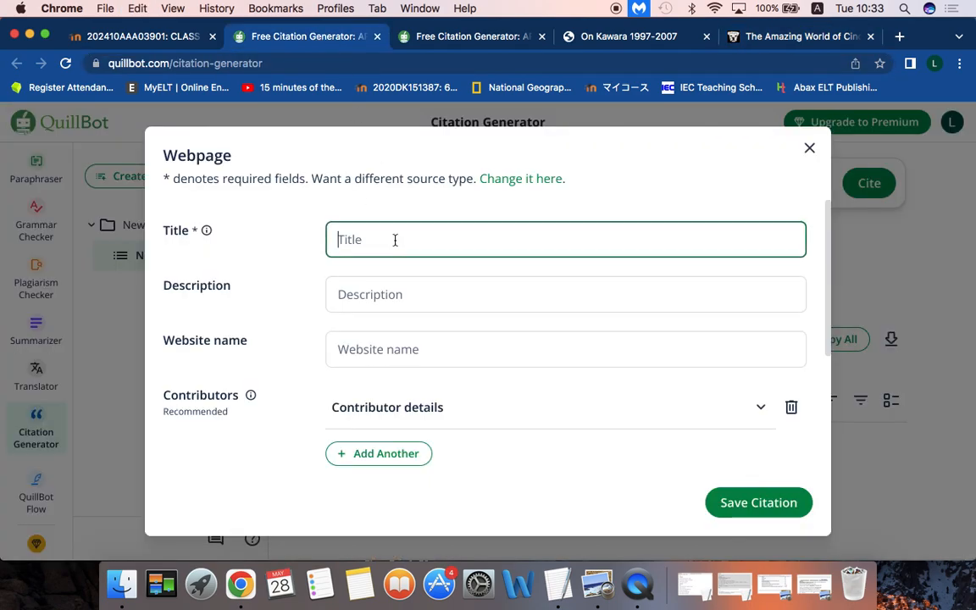
{"action": "key", "text": "super+v"}
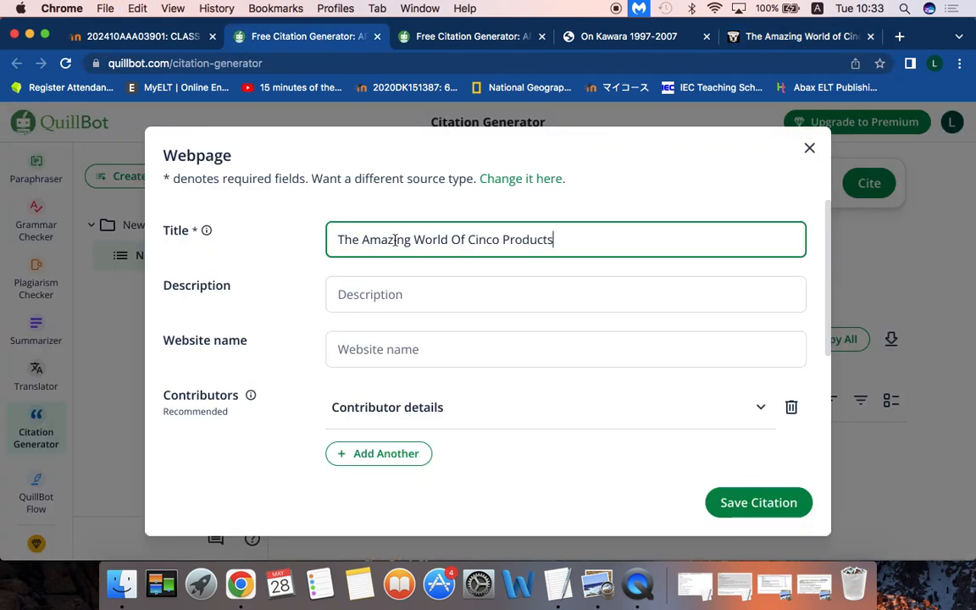
{"action": "left_click", "coordinate": [366, 300]}
{"action": "type", "text": "Blog"}
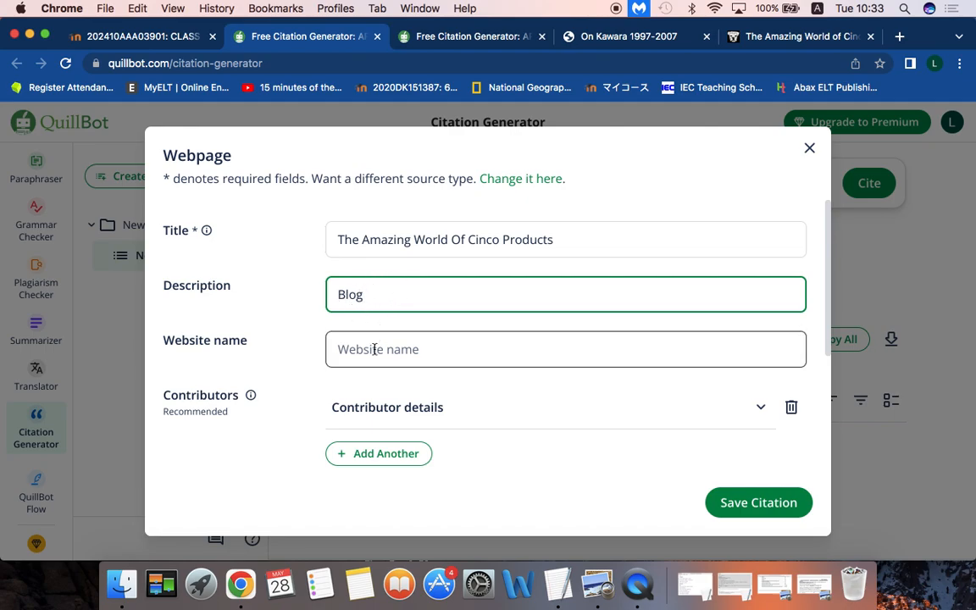
{"action": "left_click", "coordinate": [788, 37]}
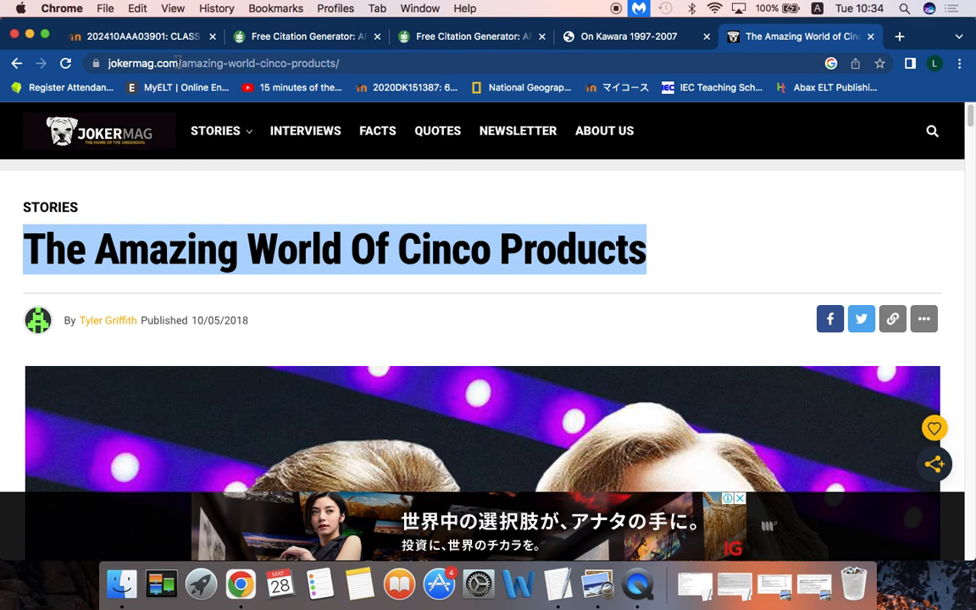
{"action": "left_click_drag", "start_coordinate": [178, 62], "coordinate": [93, 60]}
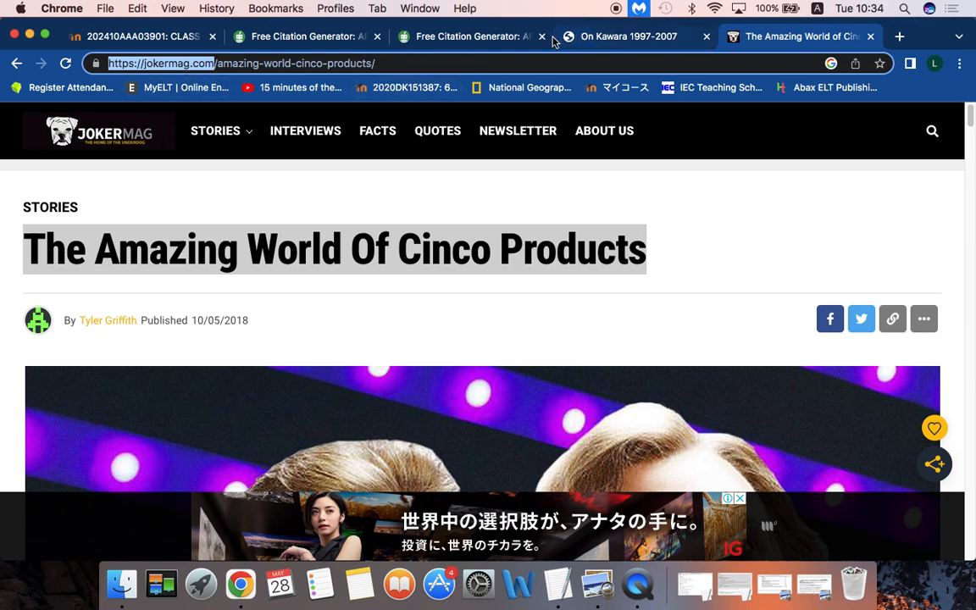
{"action": "left_click", "coordinate": [289, 36]}
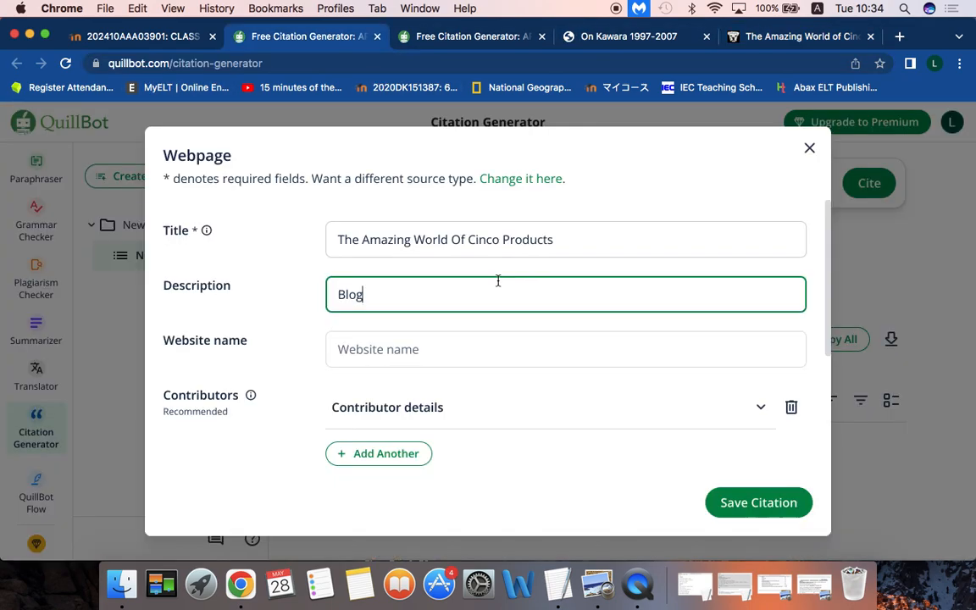
{"action": "left_click", "coordinate": [415, 352]}
{"action": "key", "text": "super+v"}
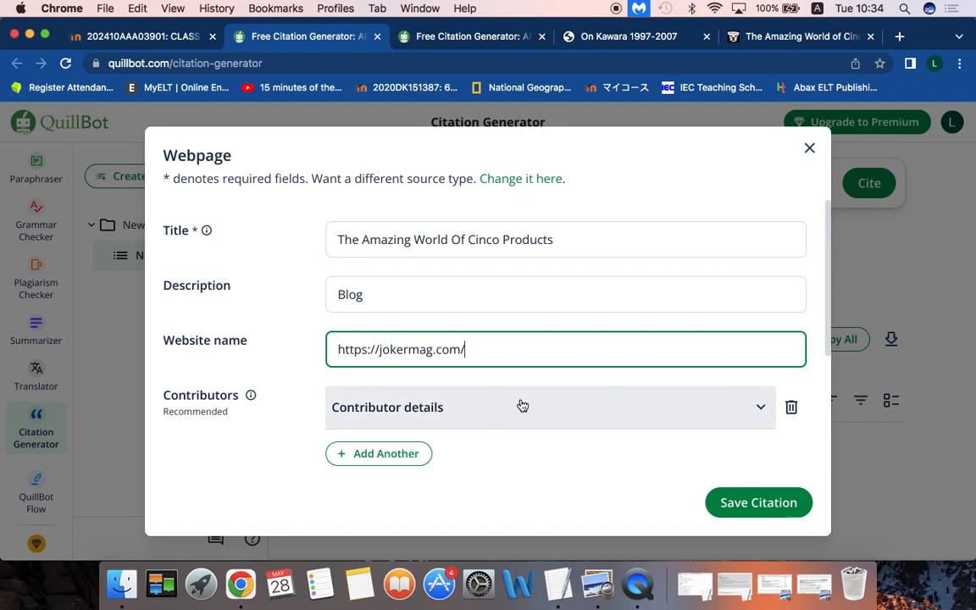
Step: Expand the contributor details and enter the article author's first and last name as shown on the article page
{"action": "left_click_drag", "start_coordinate": [827, 326], "coordinate": [826, 386]}
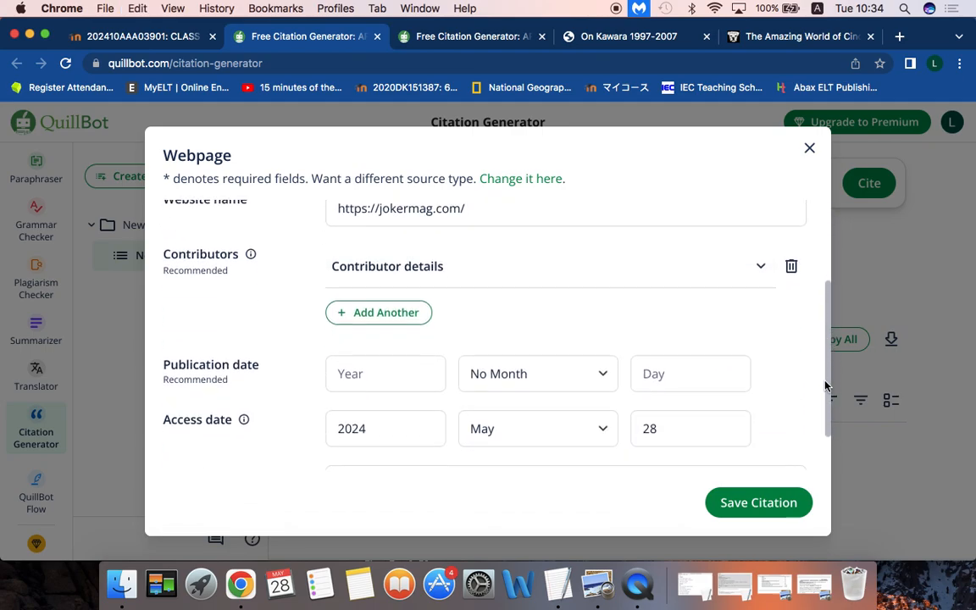
{"action": "left_click", "coordinate": [761, 268]}
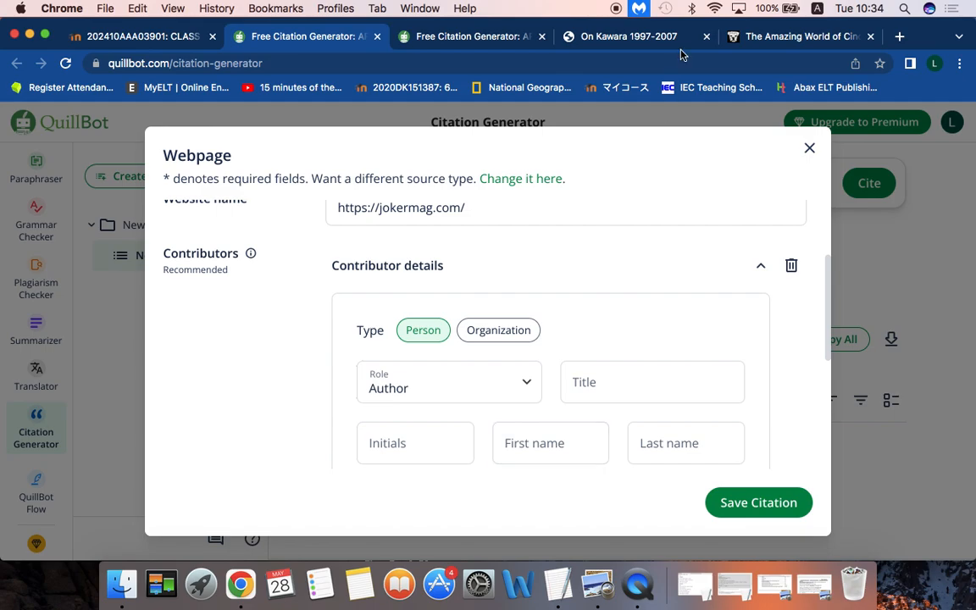
{"action": "left_click", "coordinate": [785, 34]}
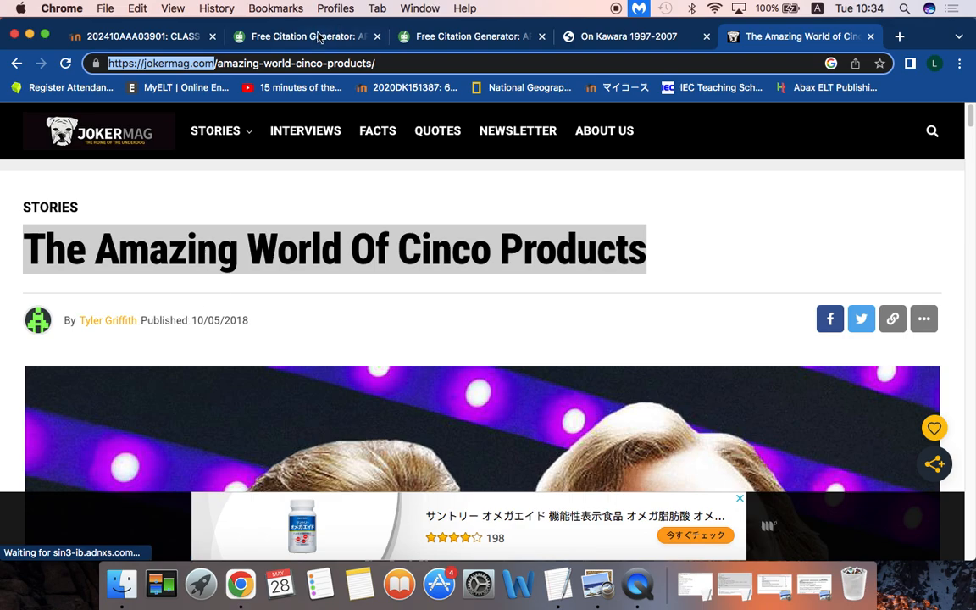
{"action": "left_click", "coordinate": [288, 36]}
{"action": "left_click", "coordinate": [386, 455]}
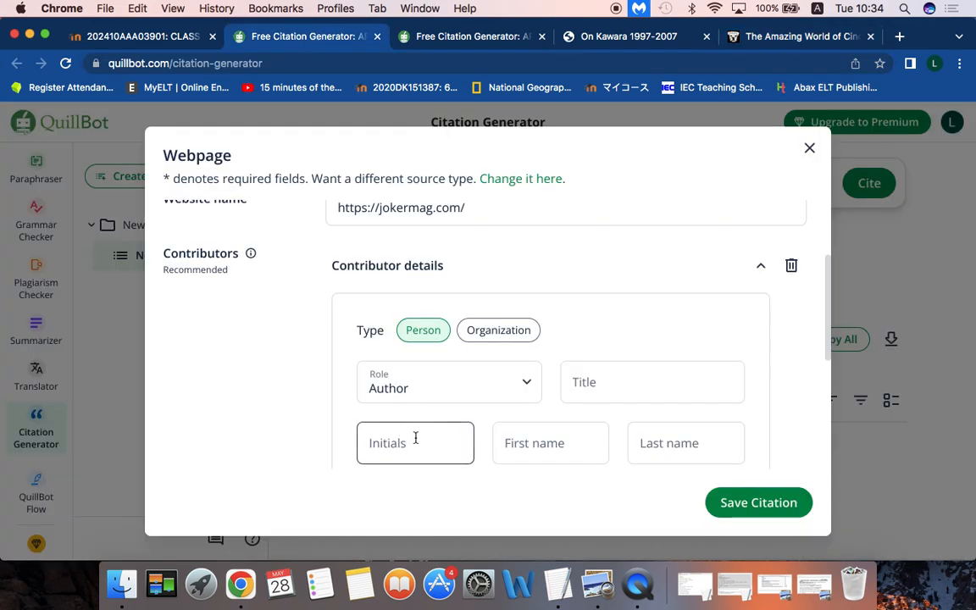
{"action": "left_click", "coordinate": [505, 444]}
{"action": "type", "text": "Tyler"}
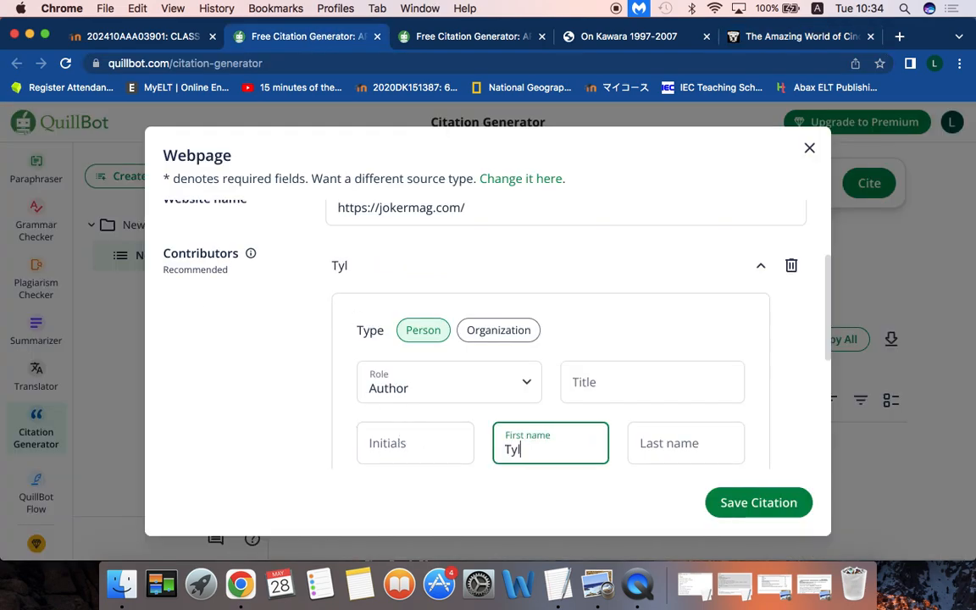
{"action": "left_click", "coordinate": [674, 453]}
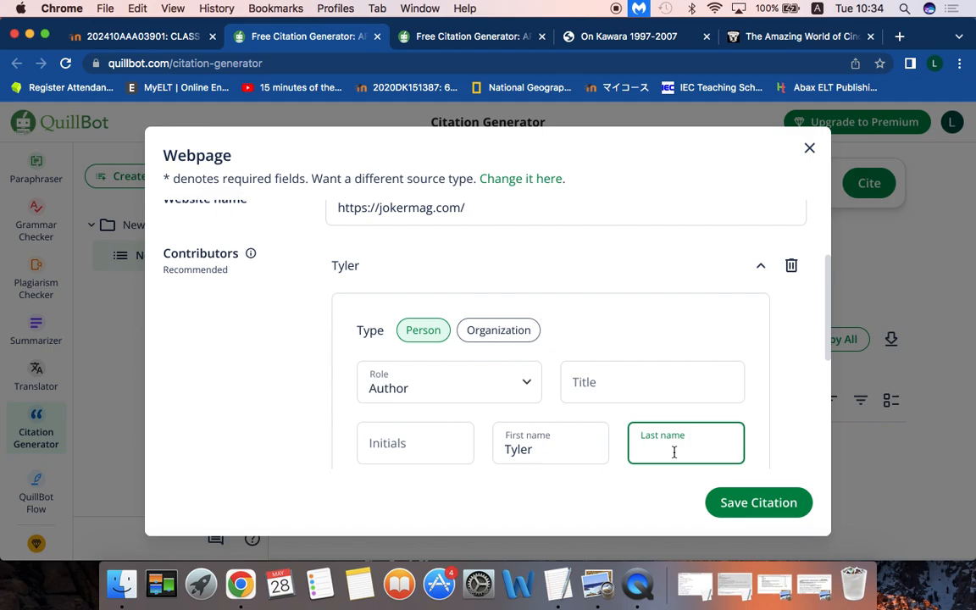
{"action": "type", "text": "Griffith"}
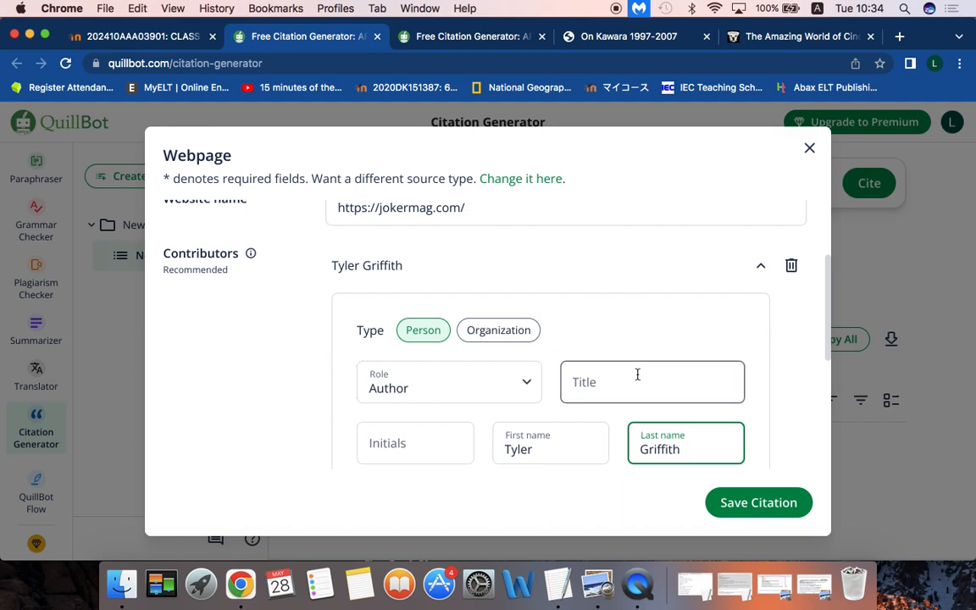
Step: Check the article's publication date and set the citation's publication date to 2018, October, 5
{"action": "left_click_drag", "start_coordinate": [824, 331], "coordinate": [826, 363]}
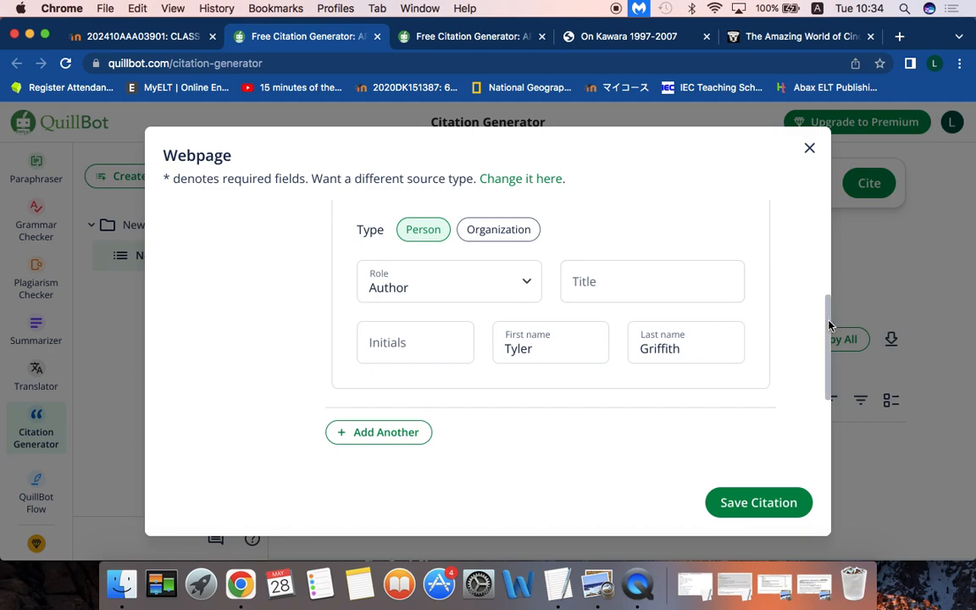
{"action": "left_click_drag", "start_coordinate": [829, 327], "coordinate": [828, 400]}
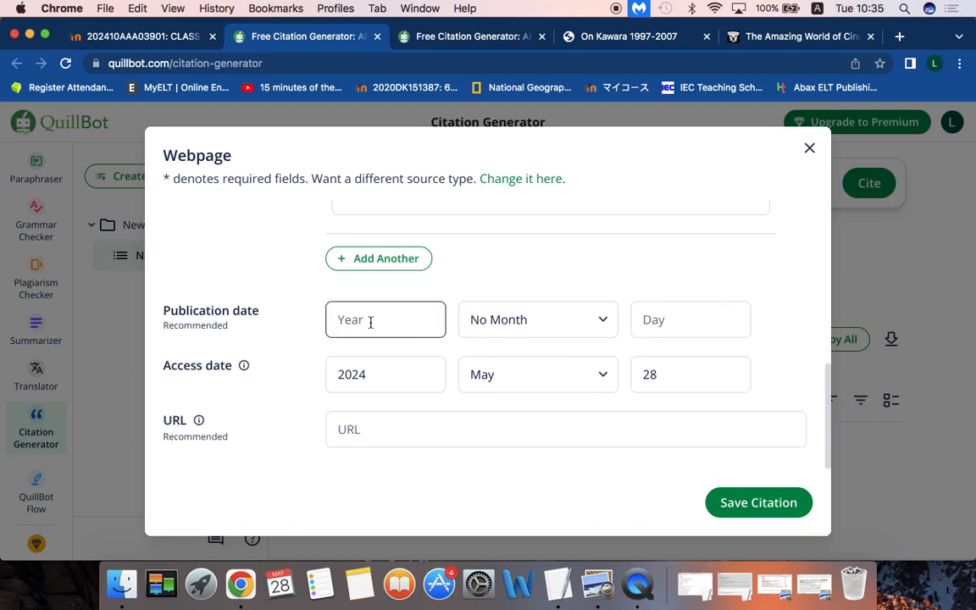
{"action": "left_click", "coordinate": [745, 37]}
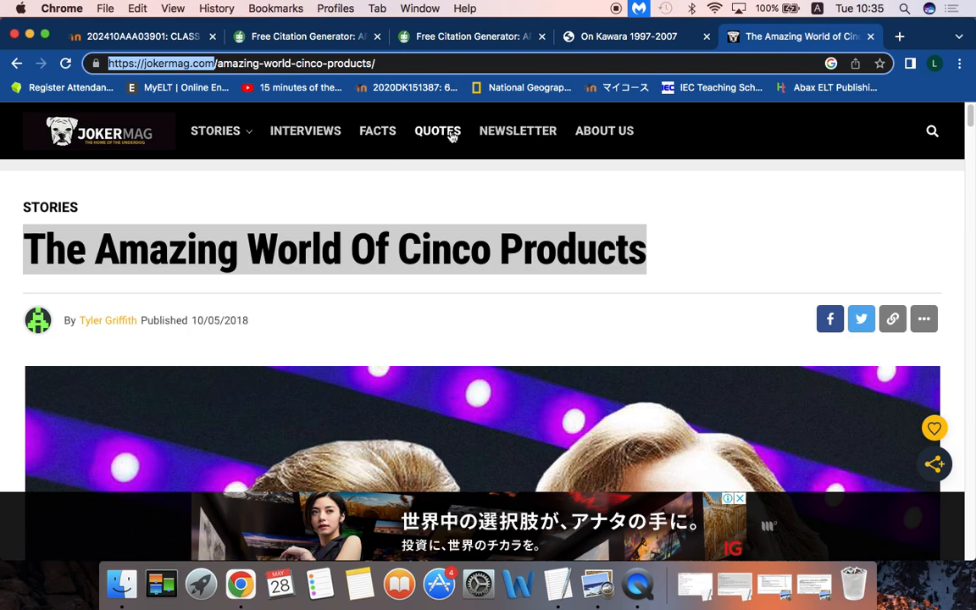
{"action": "left_click", "coordinate": [337, 38]}
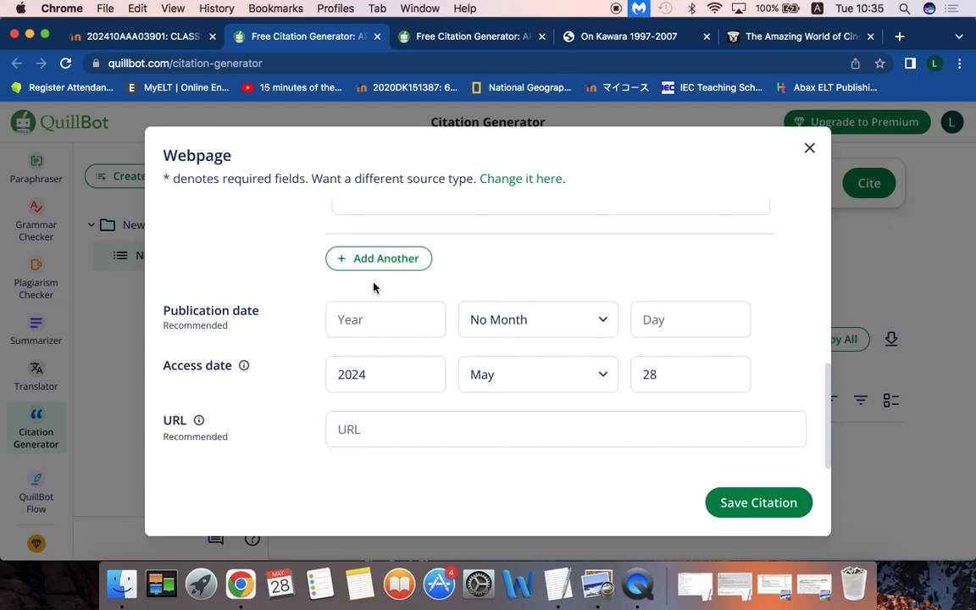
{"action": "left_click", "coordinate": [389, 322]}
{"action": "type", "text": "2018"}
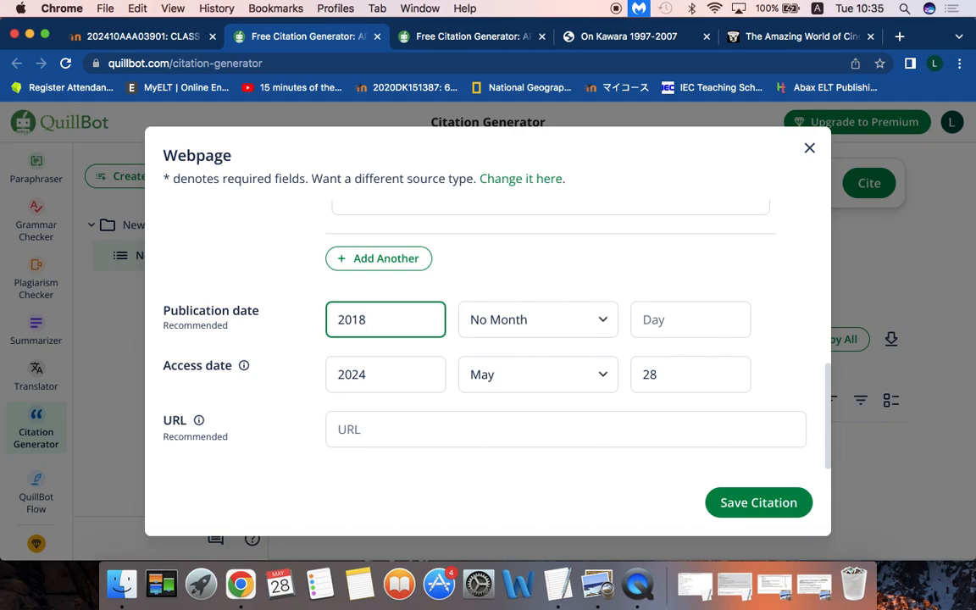
{"action": "left_click", "coordinate": [603, 320]}
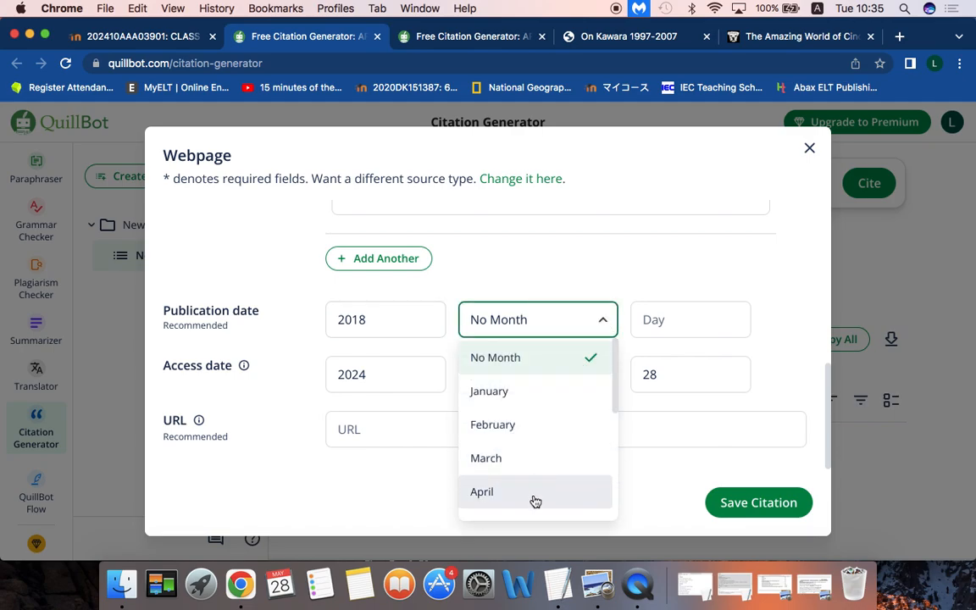
{"action": "left_click_drag", "start_coordinate": [612, 392], "coordinate": [591, 484]}
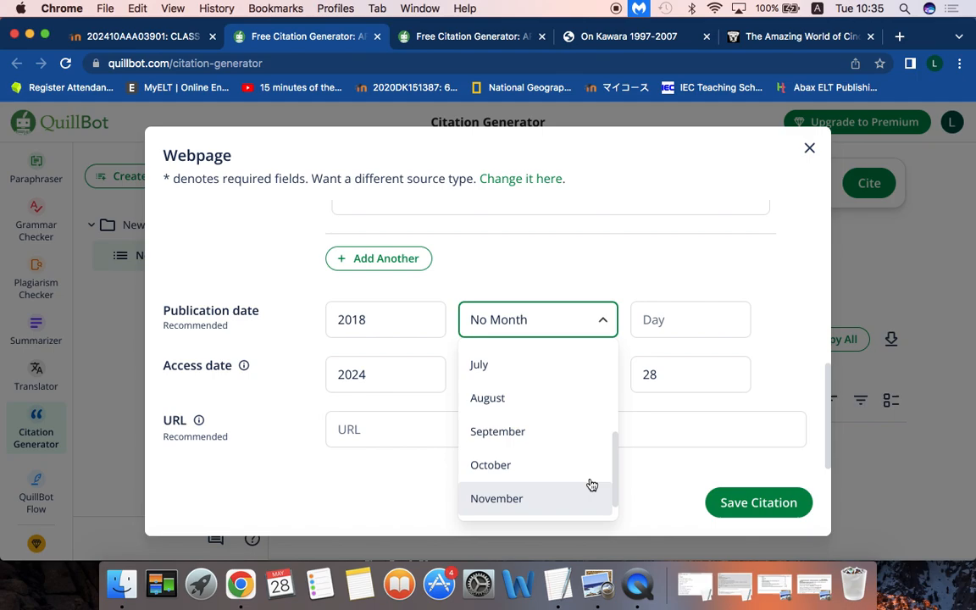
{"action": "left_click", "coordinate": [522, 466]}
{"action": "left_click", "coordinate": [727, 322]}
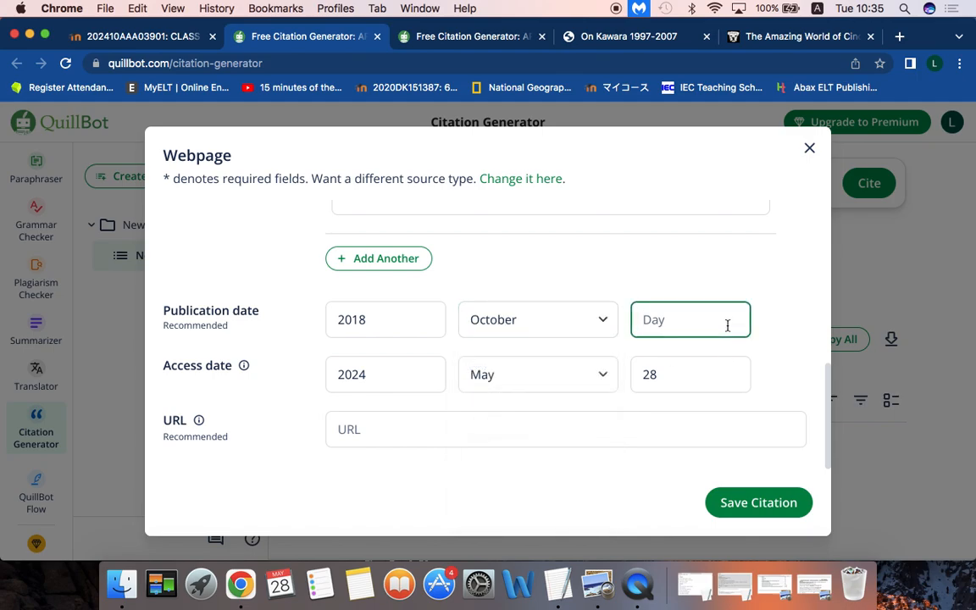
{"action": "type", "text": "5"}
{"action": "left_click", "coordinate": [799, 286]}
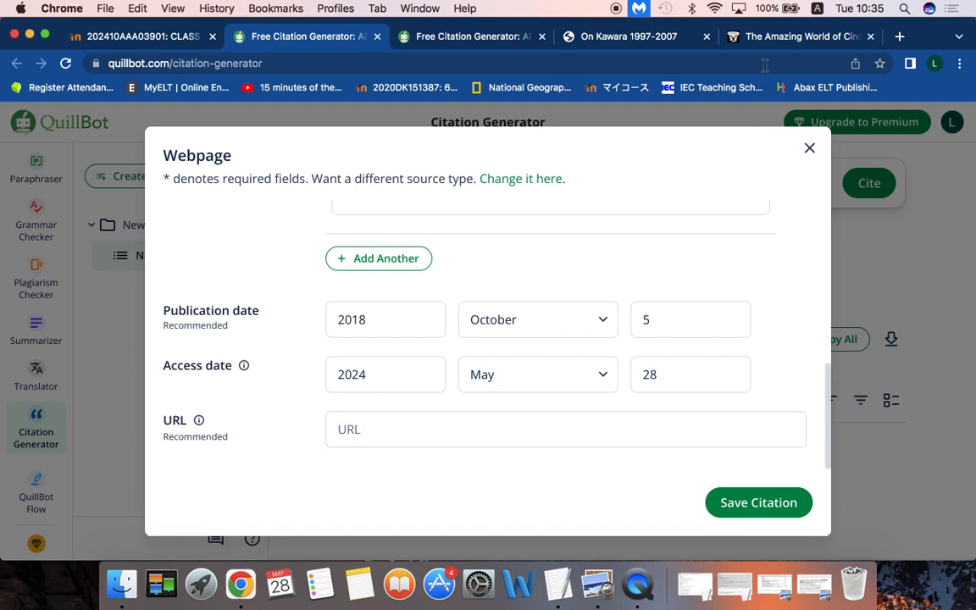
{"action": "left_click", "coordinate": [778, 36]}
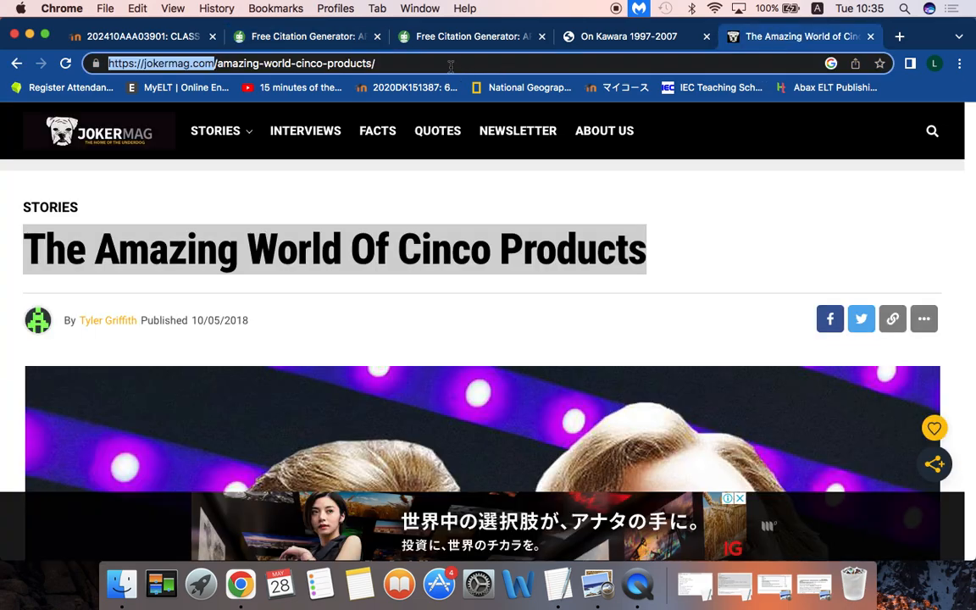
{"action": "left_click", "coordinate": [451, 65]}
{"action": "key", "text": "super+c"}
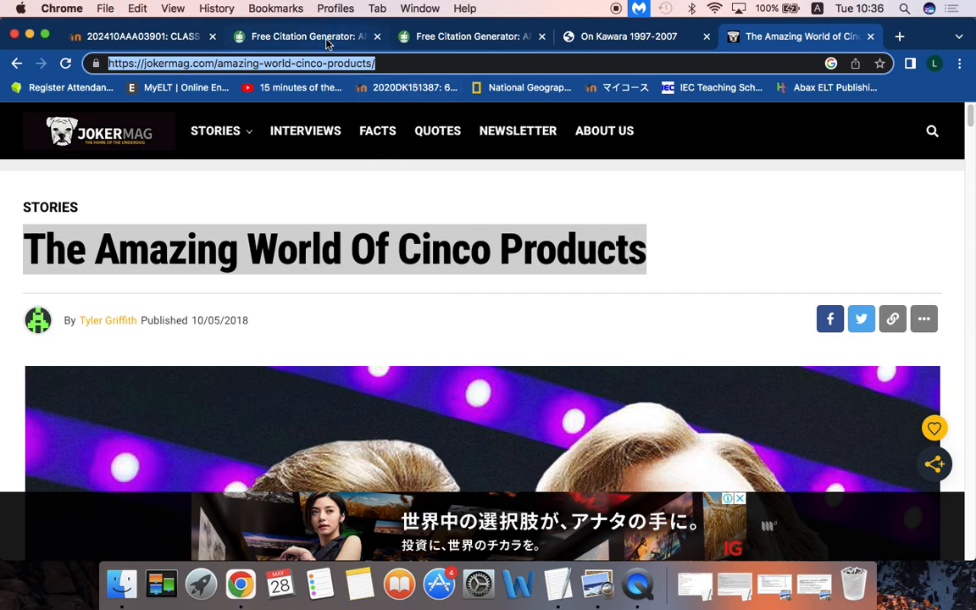
{"action": "left_click", "coordinate": [298, 39]}
{"action": "left_click", "coordinate": [377, 428]}
{"action": "left_click", "coordinate": [377, 428]}
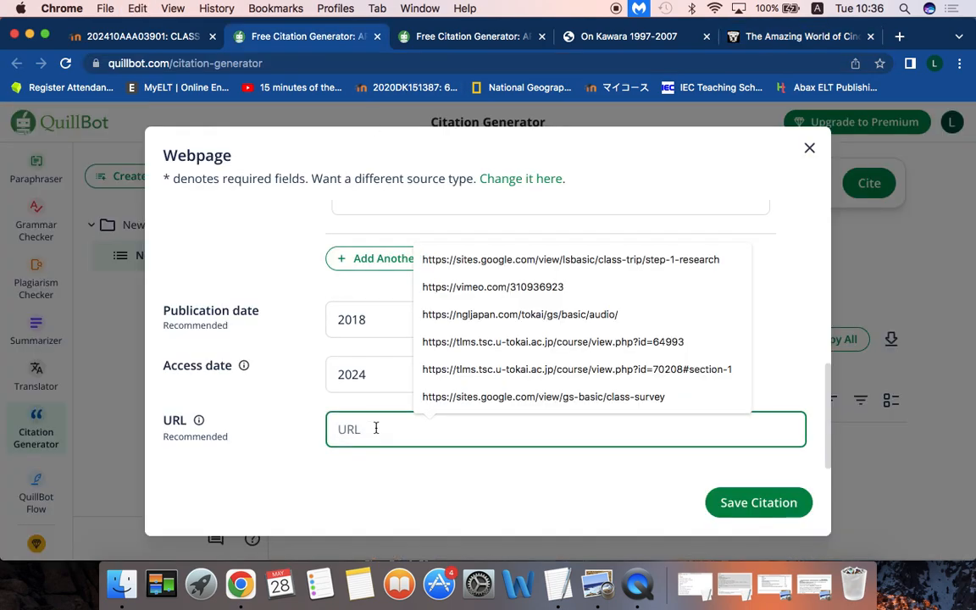
{"action": "key", "text": "super+v"}
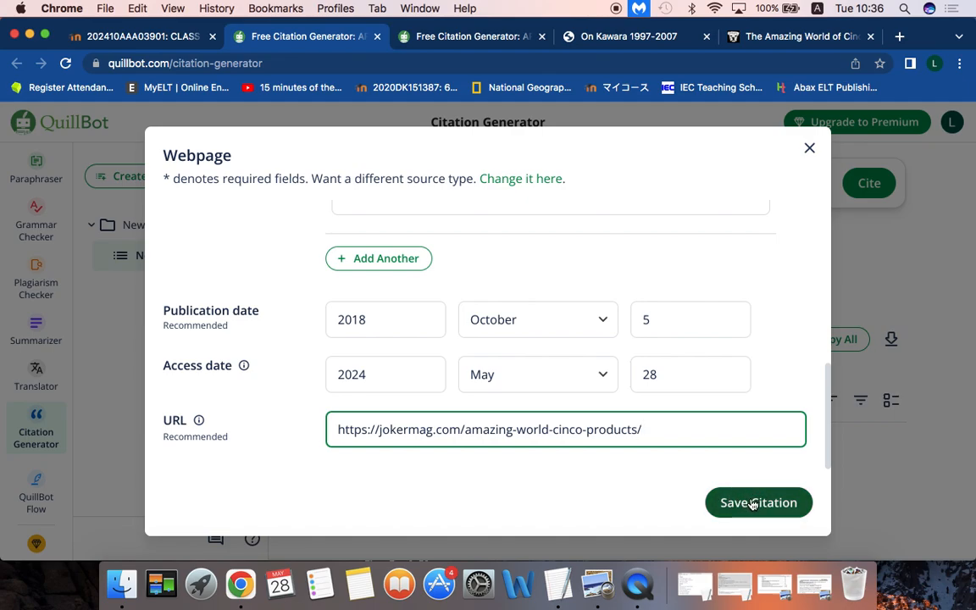
{"action": "left_click", "coordinate": [827, 455]}
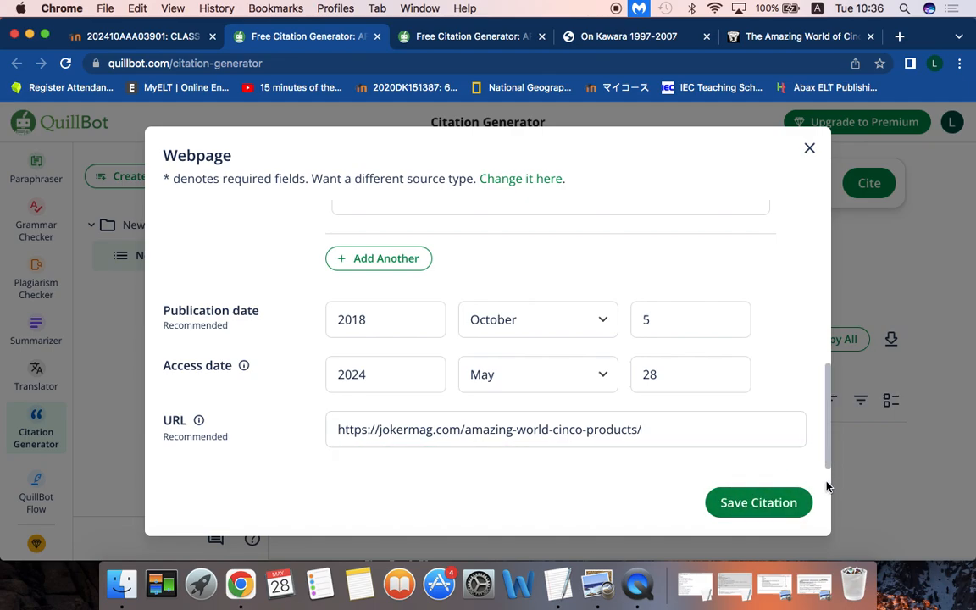
{"action": "left_click", "coordinate": [752, 503]}
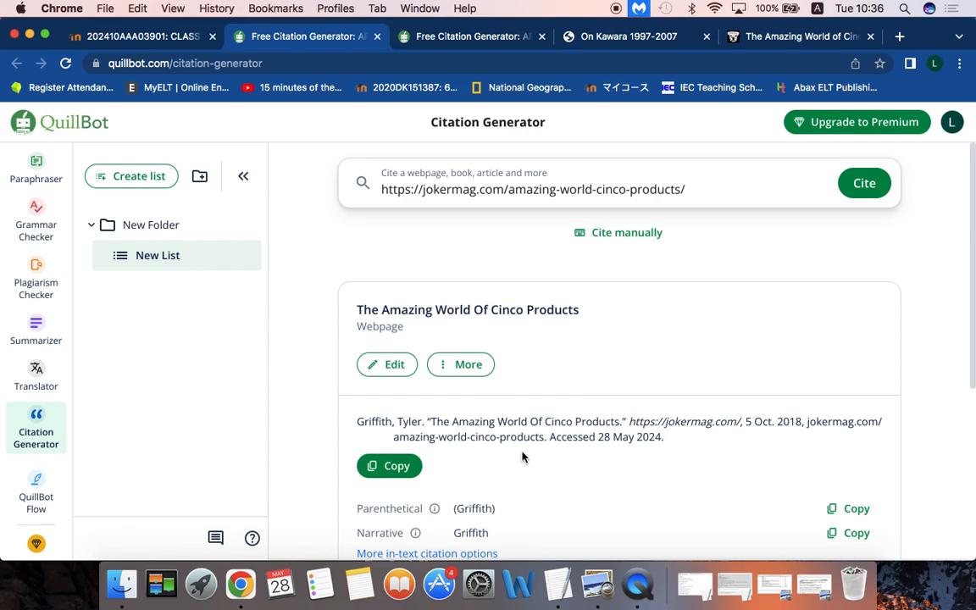
Step: Switch to Word and write the heading "References" at the start of the blank document, followed by a new line
{"action": "left_click", "coordinate": [512, 581]}
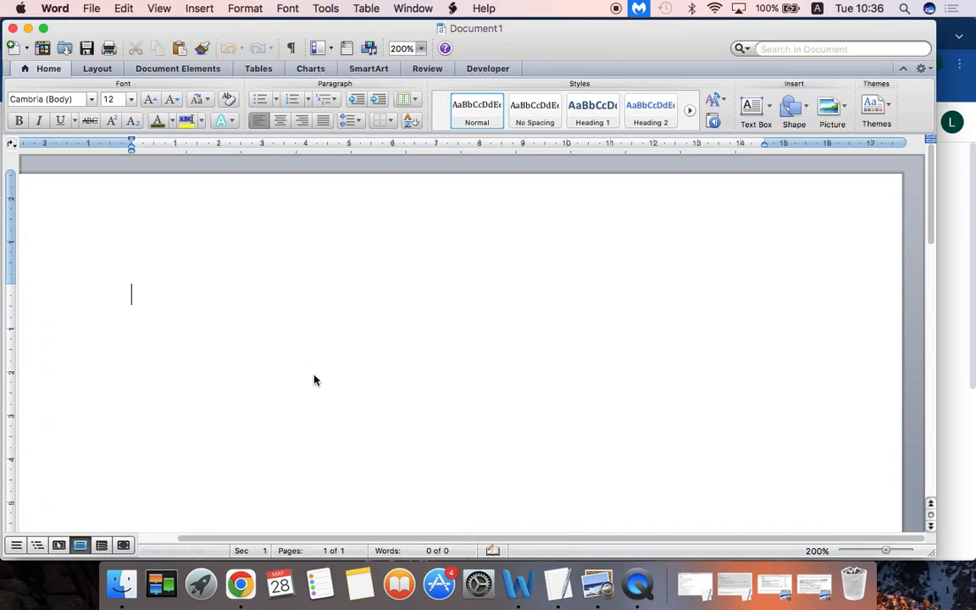
{"action": "type", "text": "Referenc"}
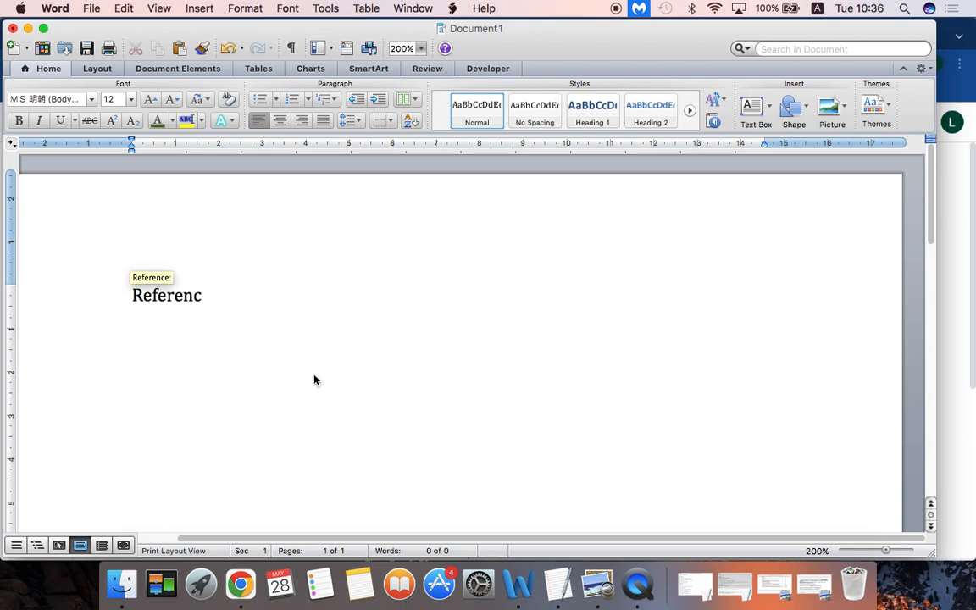
{"action": "type", "text": "es"}
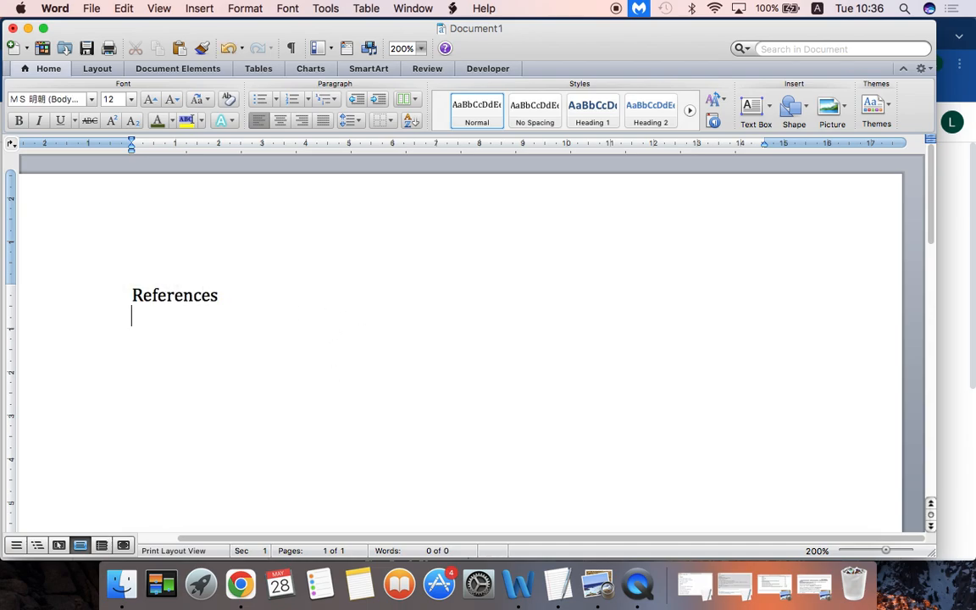
Step: Copy the finished citation for "The Amazing World Of Cinco Products" from QuillBot in Chrome and paste it under the References heading in Word
{"action": "left_click", "coordinate": [955, 199]}
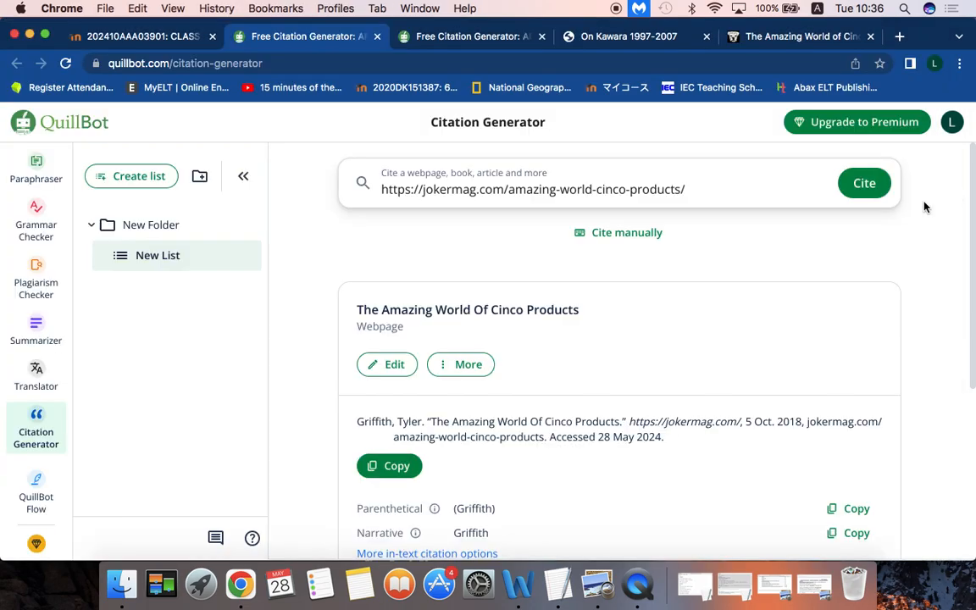
{"action": "left_click", "coordinate": [408, 471]}
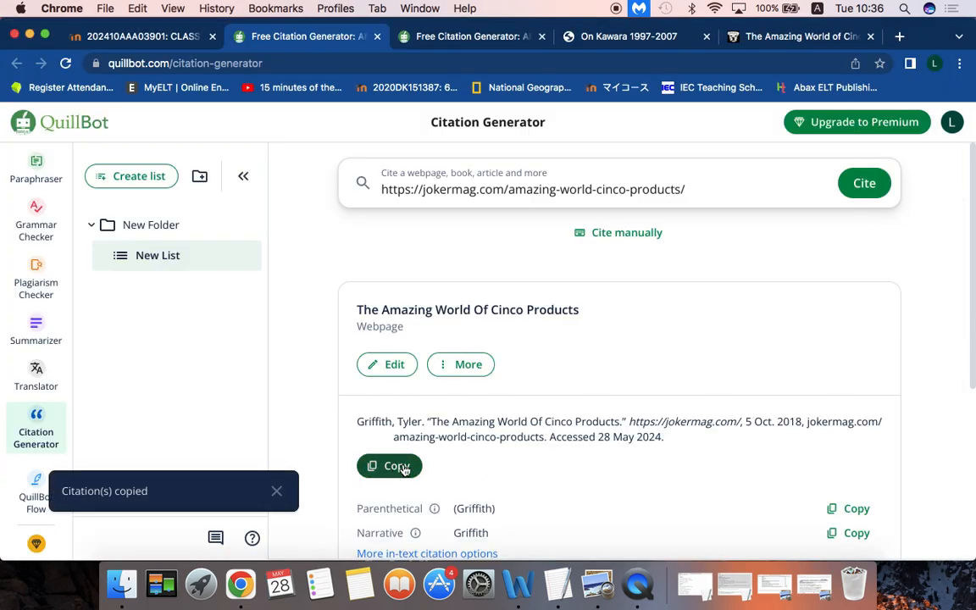
{"action": "left_click", "coordinate": [519, 583]}
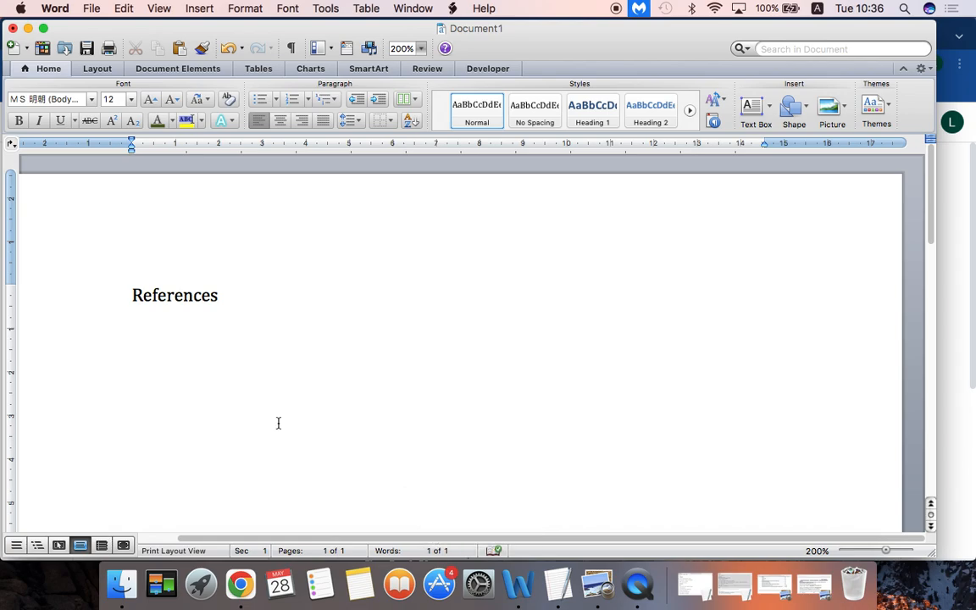
{"action": "key", "text": "super+v"}
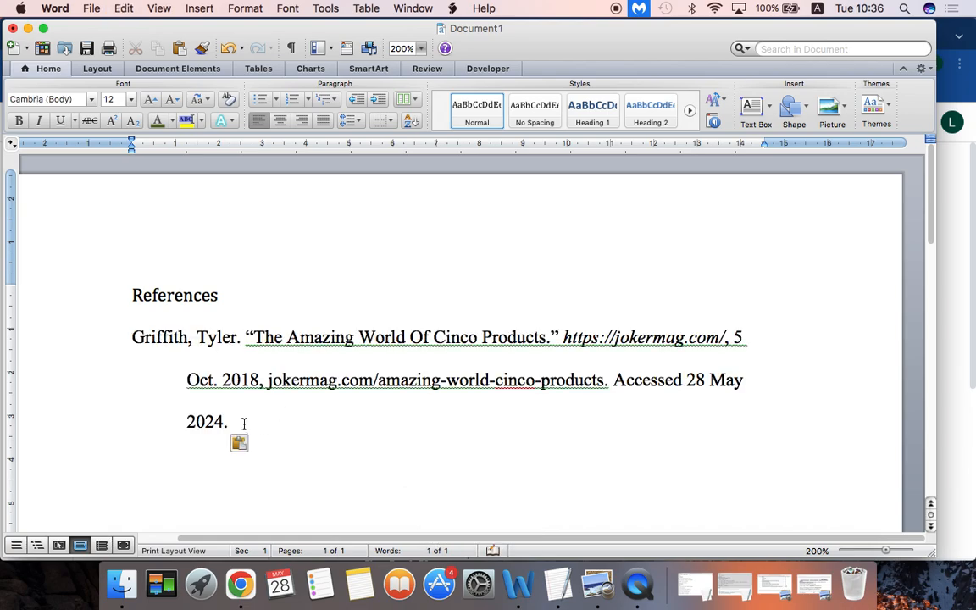
Step: Set the pasted citation's line spacing to 1.0 and return to the QuillBot citation page in Chrome
{"action": "left_click_drag", "start_coordinate": [244, 421], "coordinate": [141, 359]}
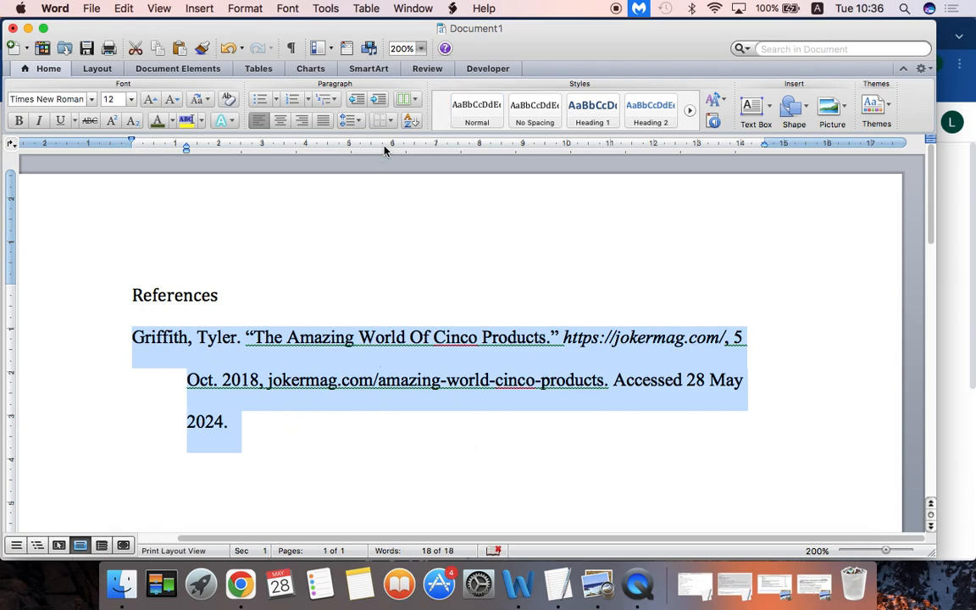
{"action": "left_click", "coordinate": [355, 121]}
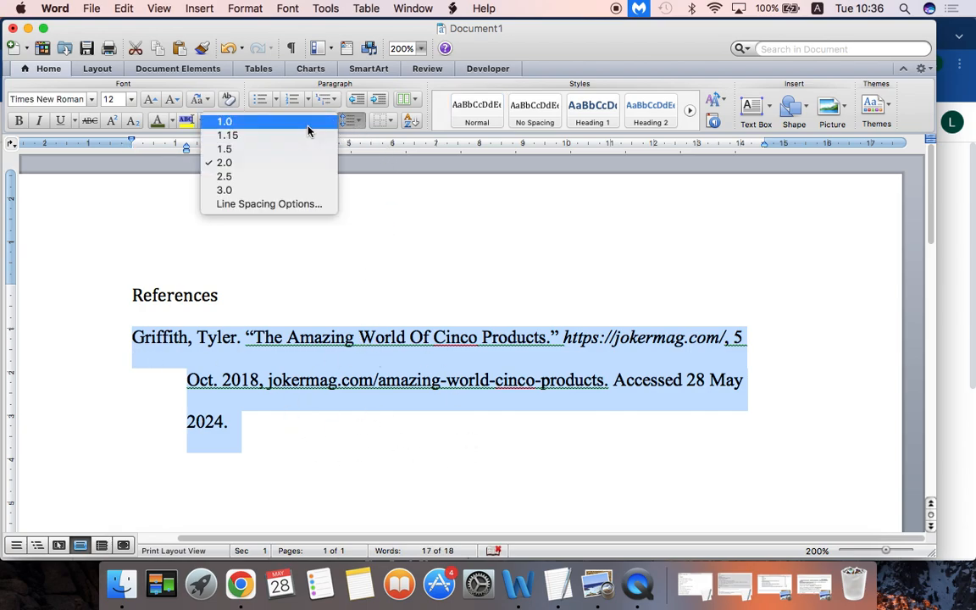
{"action": "left_click", "coordinate": [308, 123]}
{"action": "left_click", "coordinate": [401, 437]}
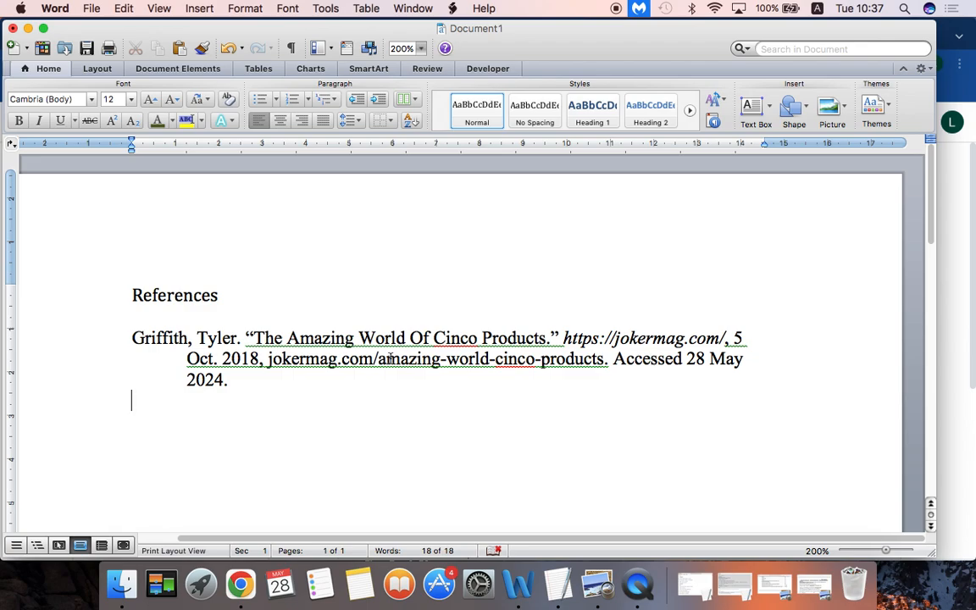
{"action": "left_click", "coordinate": [956, 239]}
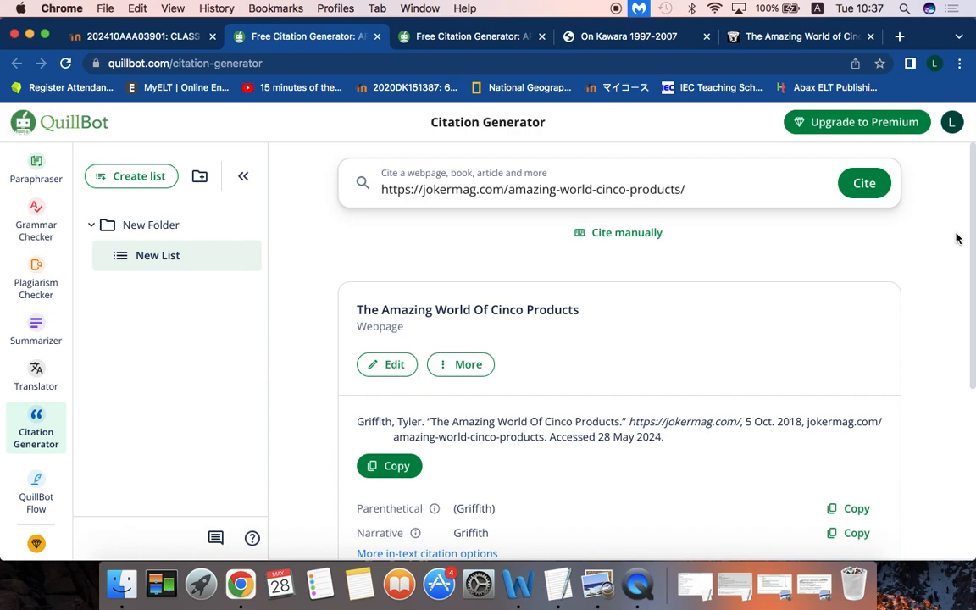